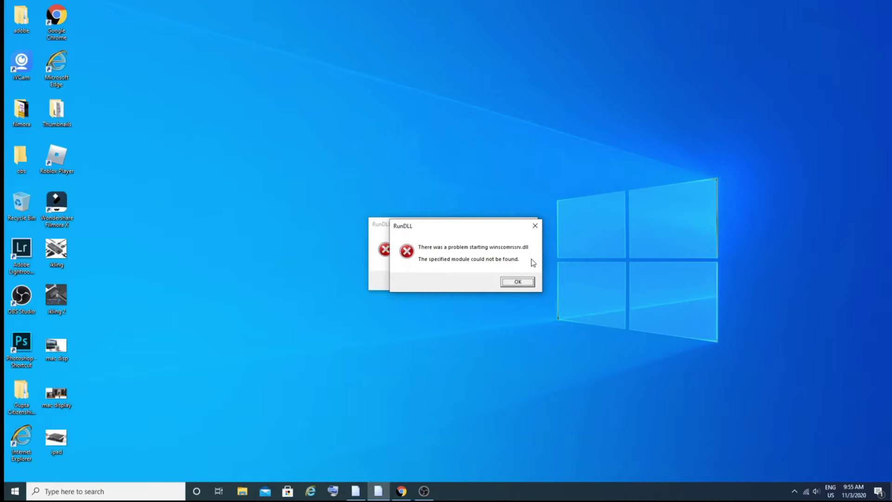
# Drag the winscomrssrv.dll error down to expose the StartupCheckLibrary.dll error behind it
pyautogui.moveTo(482, 228); pyautogui.dragTo(509, 289)
pyautogui.moveTo(479, 228); pyautogui.dragTo(475, 285)
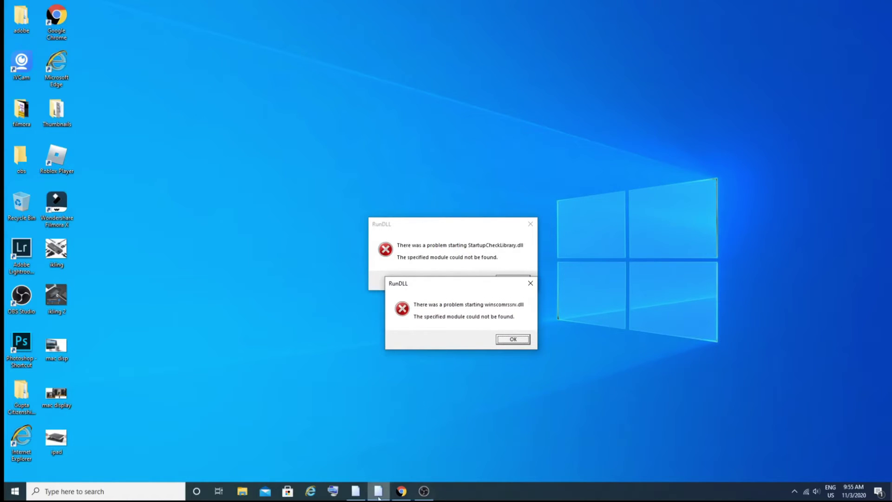
# In maximized Chrome, download Autoruns.zip via 'Download Autoruns and Autorunsc' and show its options
pyautogui.click(401, 491)
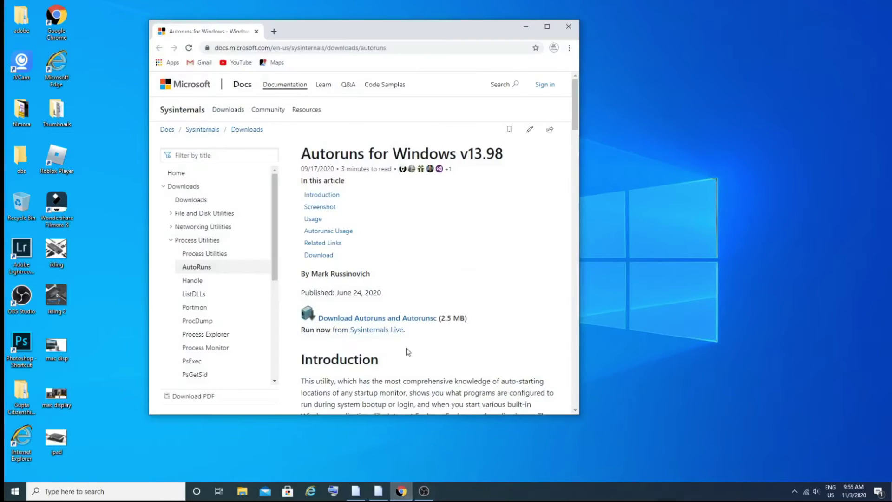
pyautogui.click(548, 27)
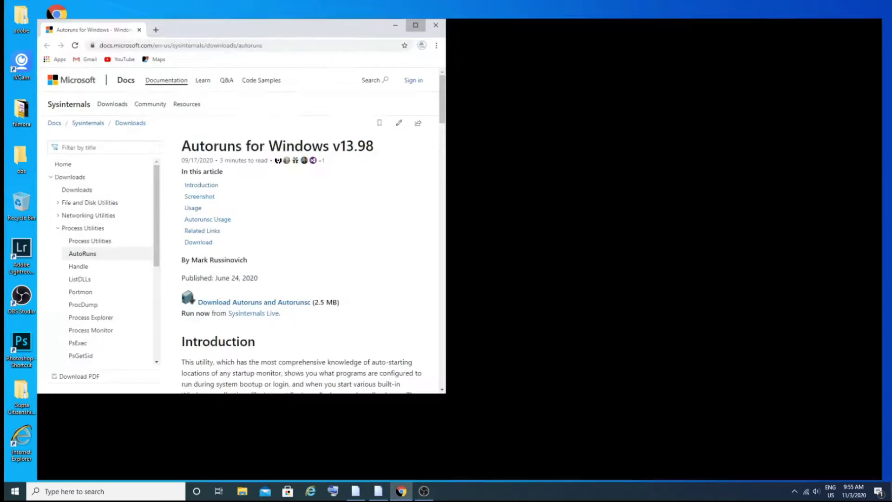
pyautogui.scroll(-4, 358, 308)
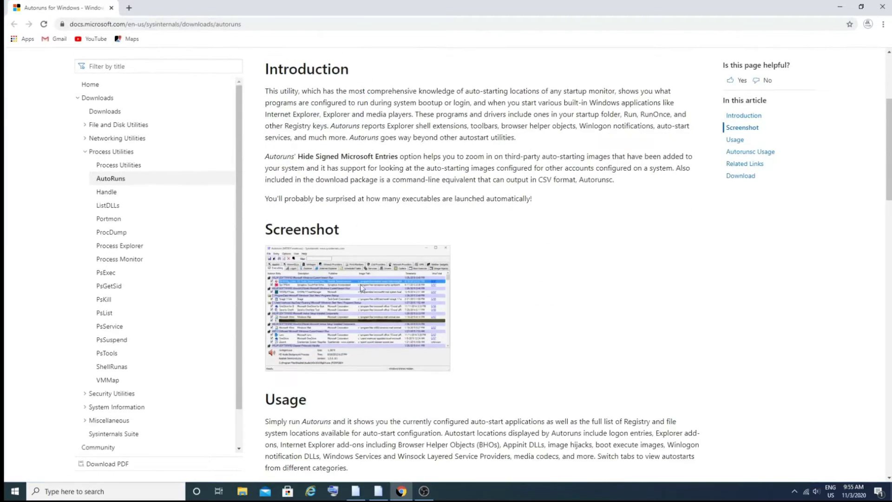
pyautogui.scroll(4, 372, 251)
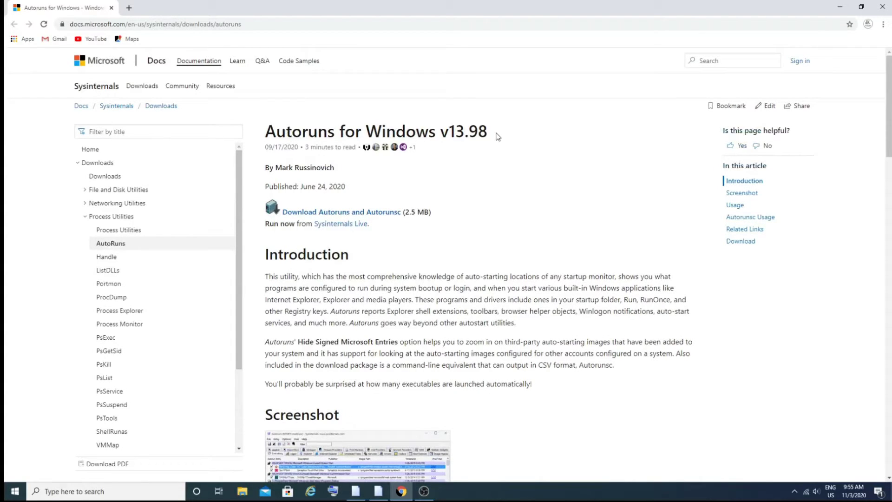
pyautogui.click(341, 213)
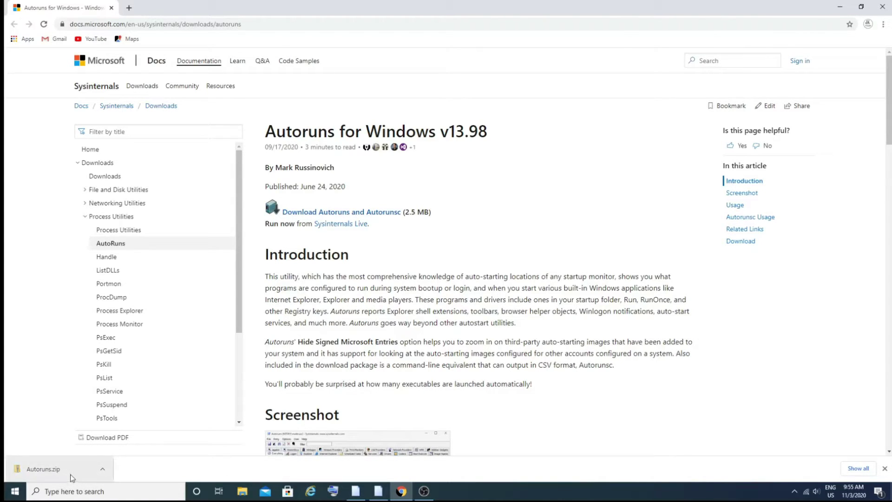
pyautogui.click(102, 469)
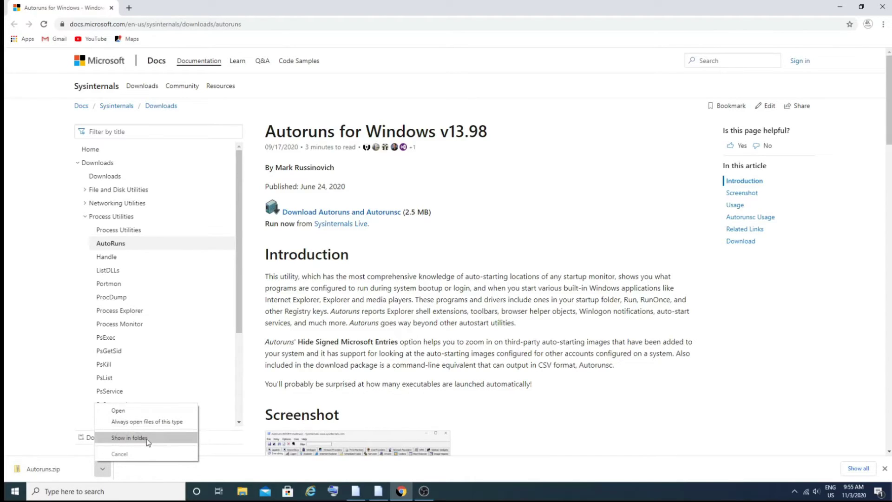
# Preview and close Autoruns.zip, then select it in the maximized Downloads folder
pyautogui.click(127, 410)
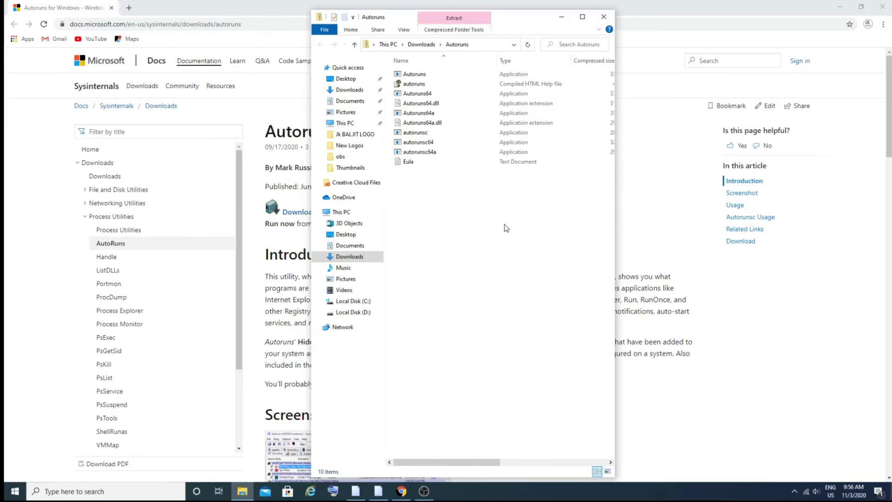
pyautogui.click(604, 18)
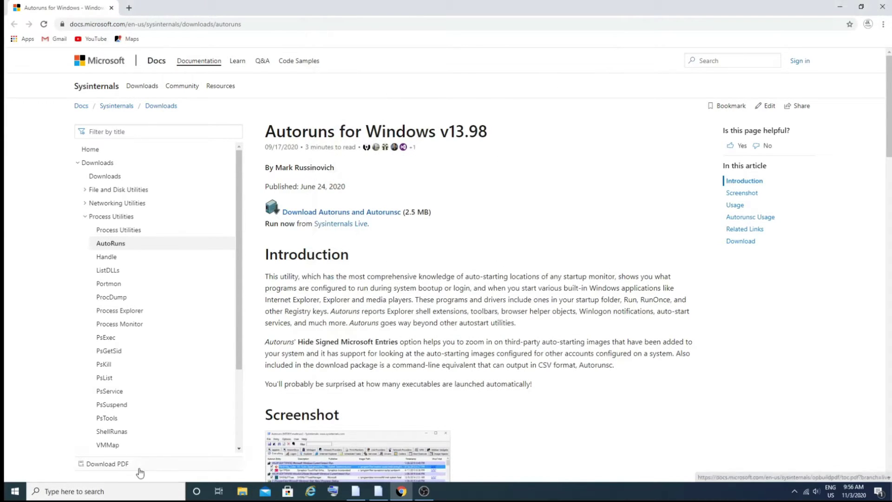
pyautogui.click(133, 495)
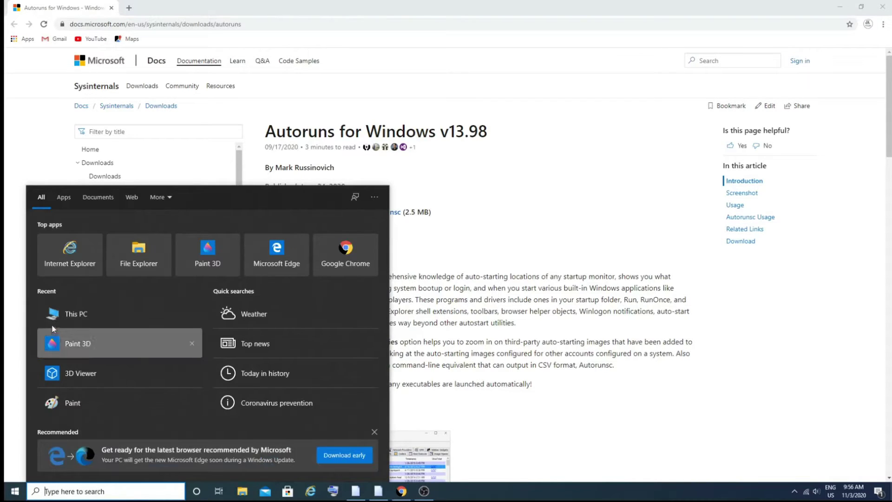
pyautogui.click(74, 314)
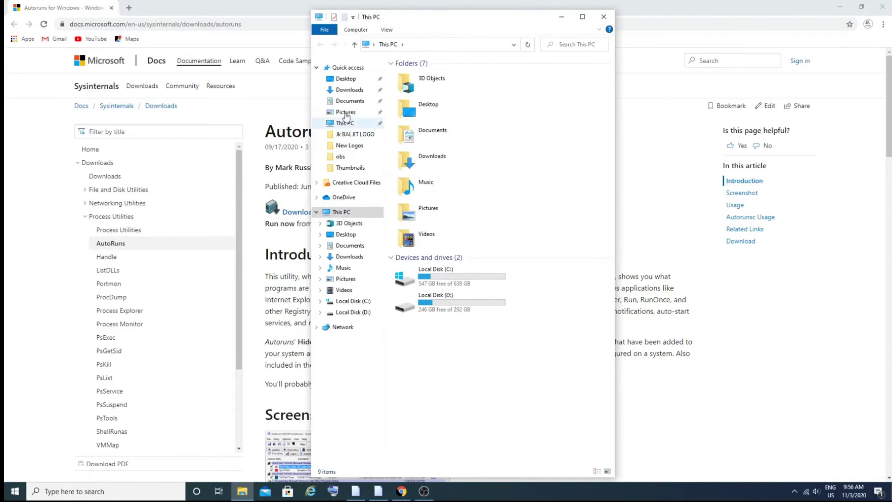
pyautogui.click(348, 91)
pyautogui.press('super+Up')
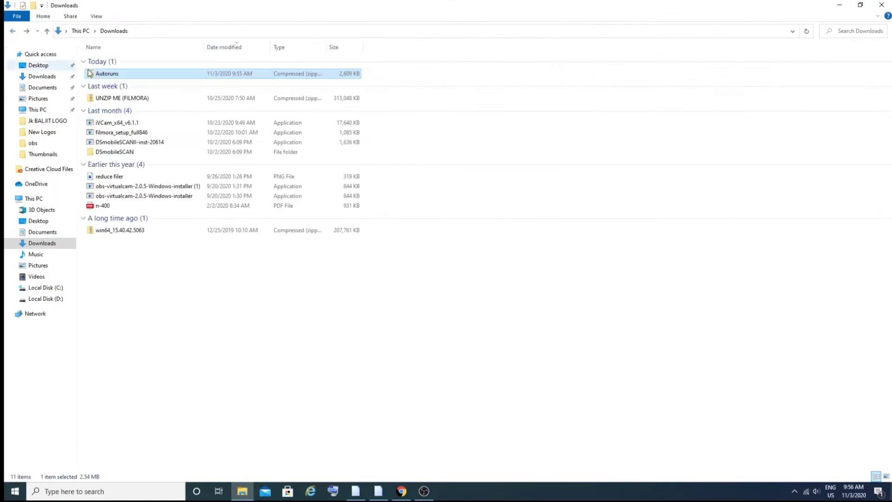
pyautogui.click(114, 74)
# Extract Autoruns.zip into a new Autoruns001 folder and select the Autoruns application there
pyautogui.rightClick(113, 74)
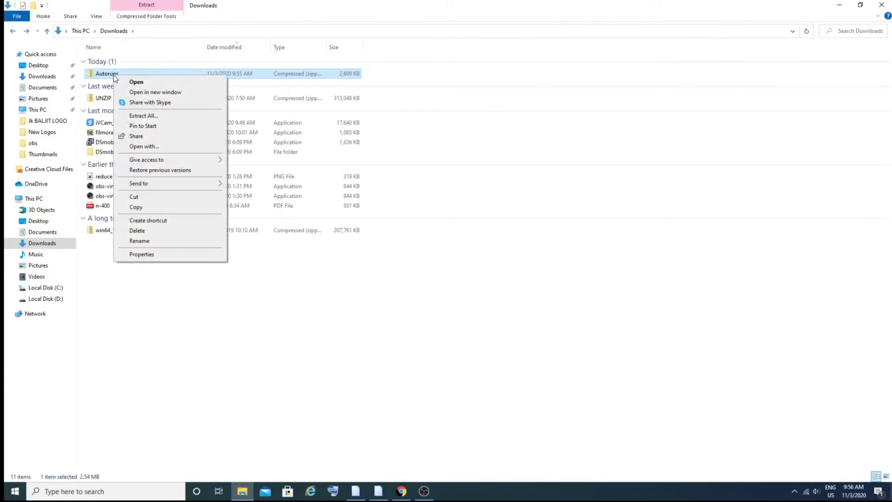
pyautogui.click(142, 115)
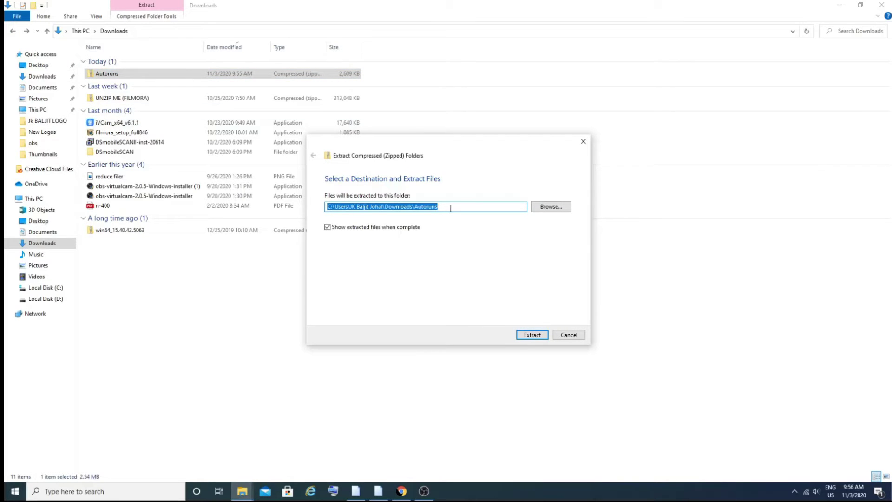
pyautogui.click(443, 206)
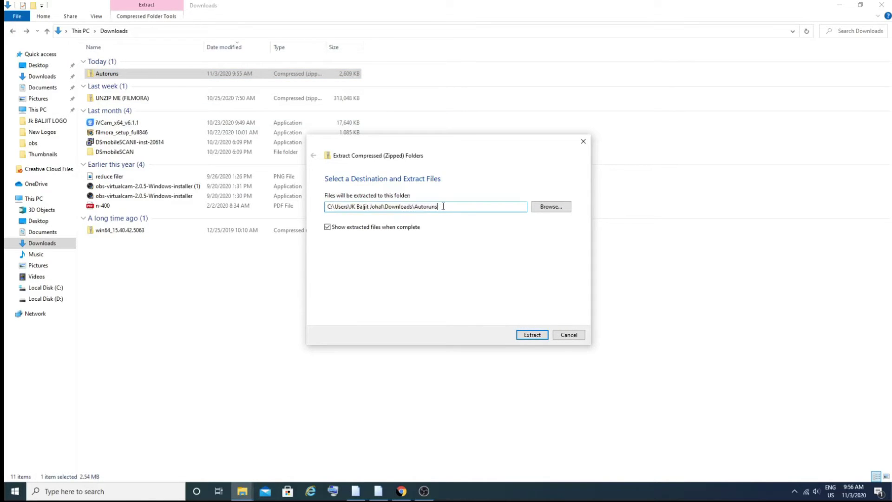
pyautogui.write('001')
pyautogui.click(542, 336)
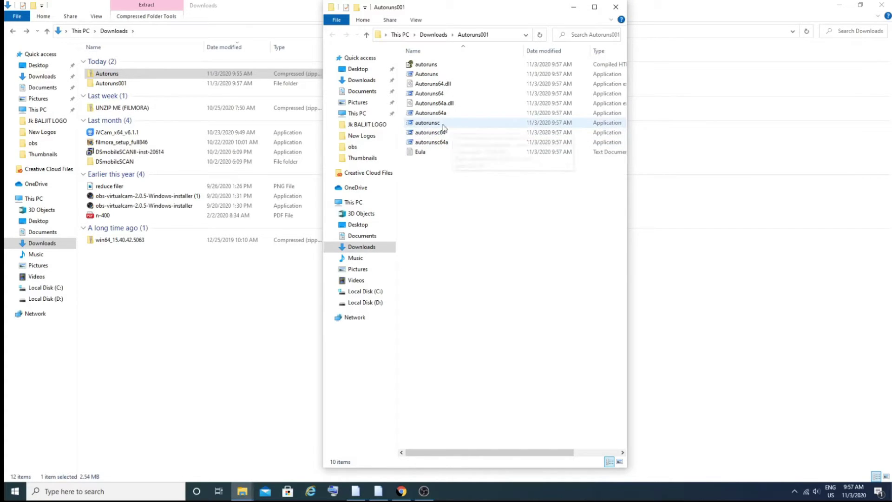
pyautogui.press('super+Up')
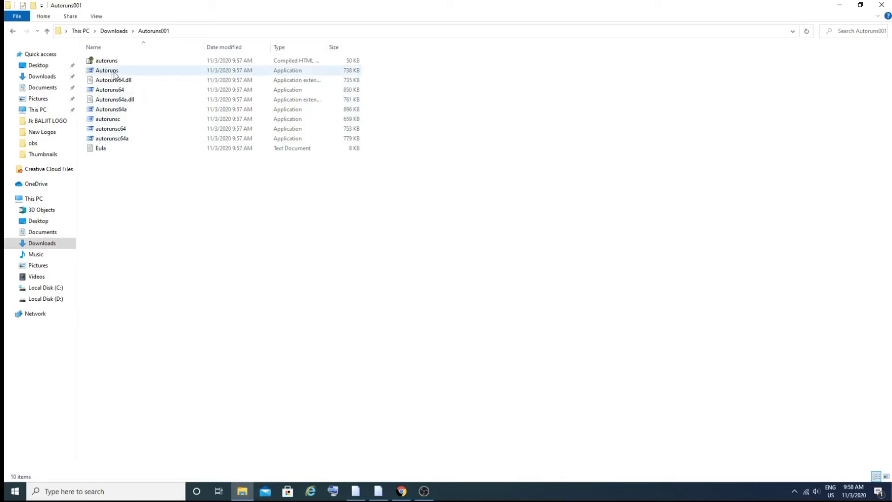
pyautogui.click(107, 74)
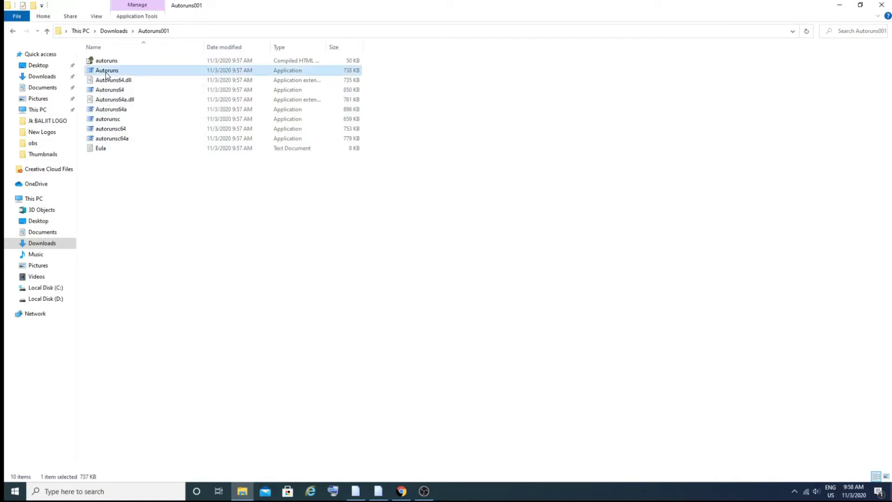
# Launch Autoruns, allow it past the security warning, and move its window up-left
pyautogui.doubleClick(107, 74)
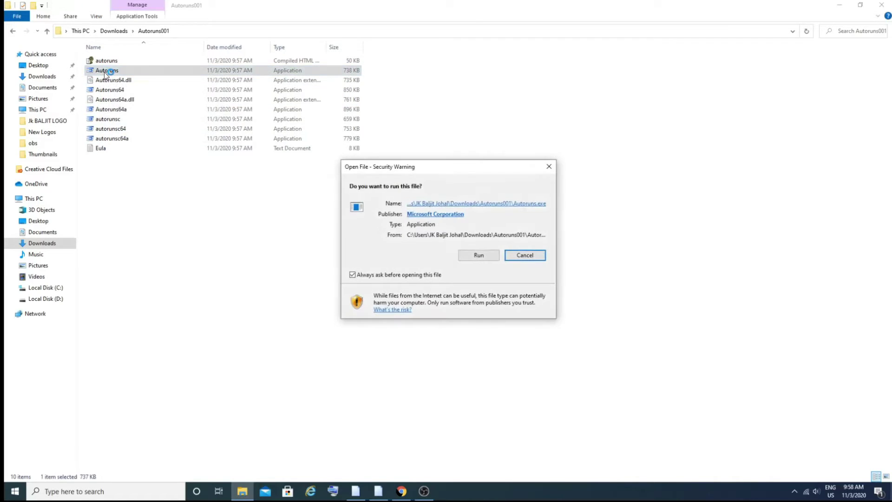
pyautogui.click(480, 256)
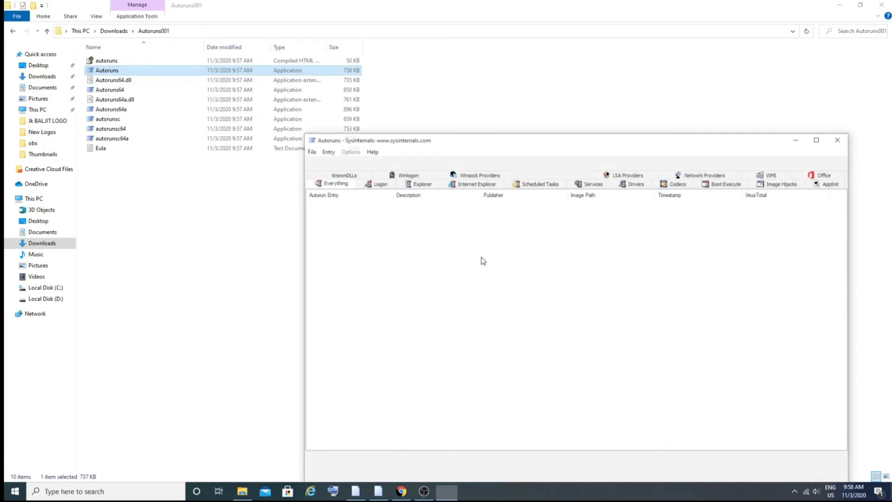
pyautogui.moveTo(570, 141)
pyautogui.mouseDown()
pyautogui.moveTo(434, 86)
pyautogui.moveTo(438, 56)
pyautogui.mouseUp()
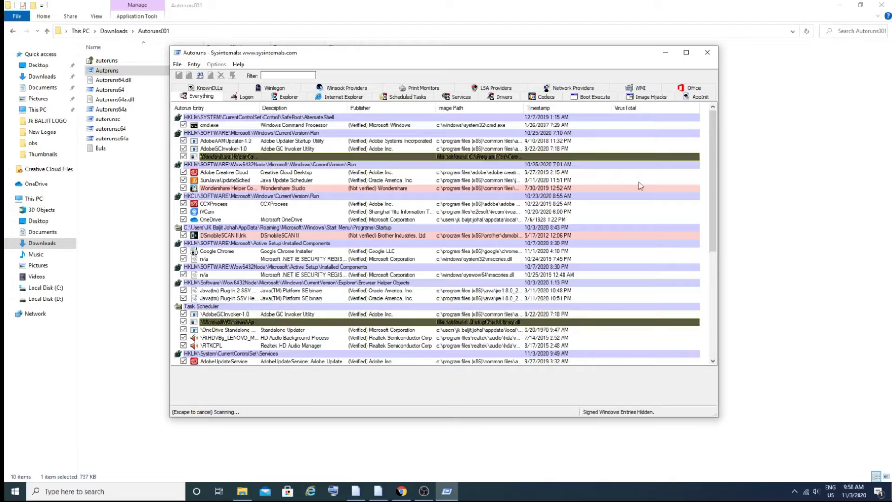
# Scroll the finished scan back to the top and drag the winscomrssrv.dll error top-right
pyautogui.click(713, 257)
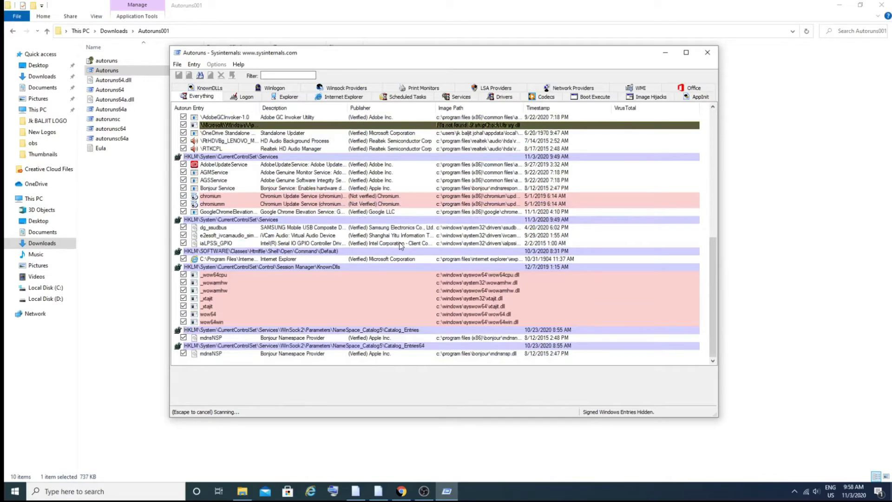
pyautogui.scroll(5, 400, 245)
pyautogui.scroll(5, 397, 245)
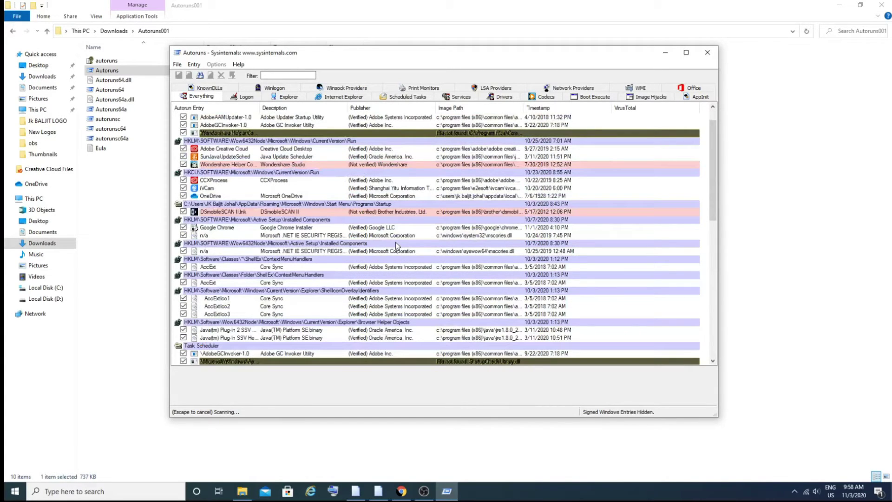
pyautogui.scroll(1, 395, 242)
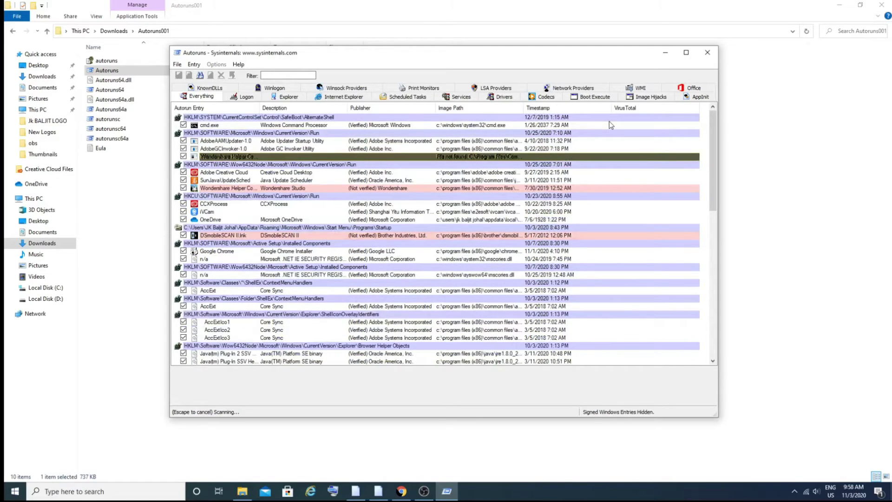
pyautogui.scroll(-7, 400, 251)
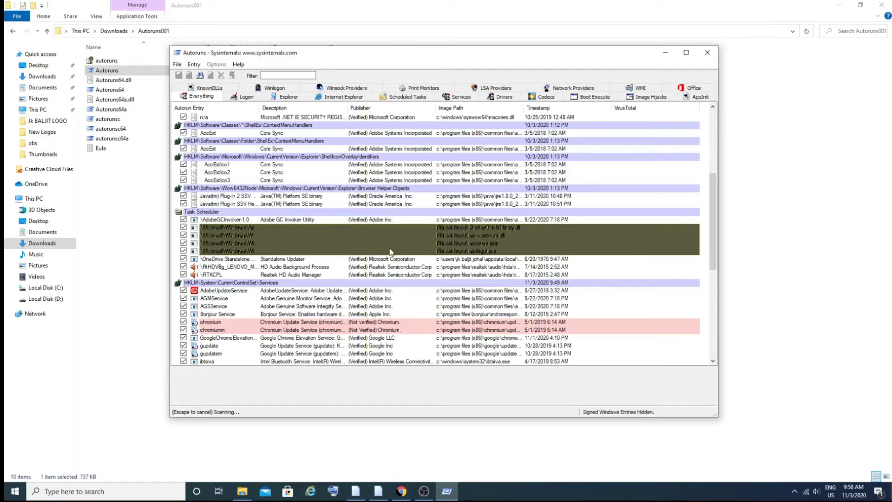
pyautogui.scroll(7, 418, 278)
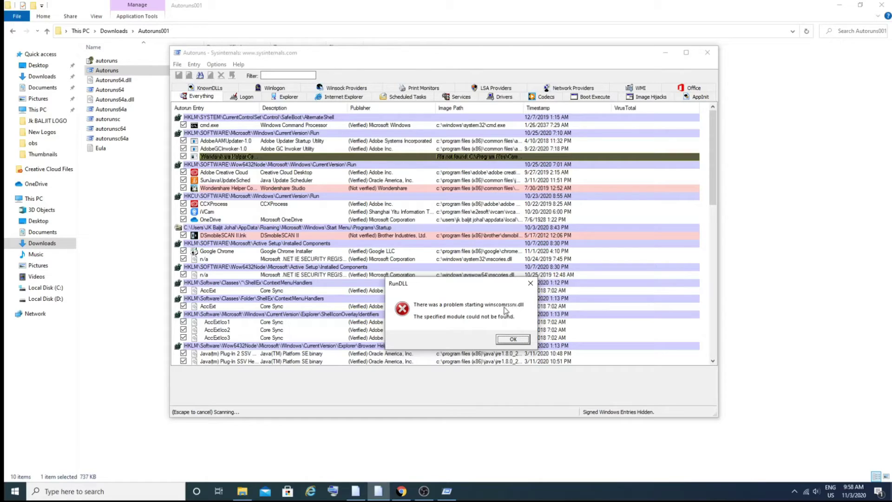
pyautogui.moveTo(478, 289); pyautogui.dragTo(814, 65)
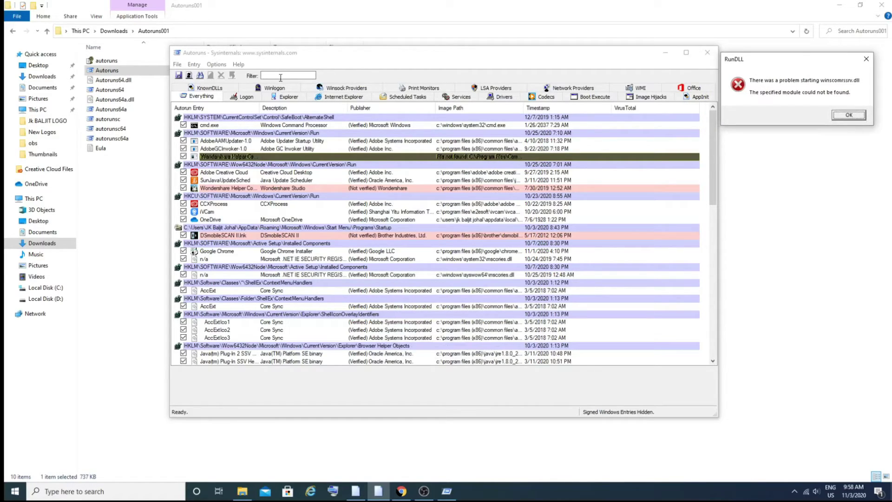
# Filter entries by 'winscom' to isolate the \Microsoft\Windows\WDI\SrvHost task
pyautogui.click(296, 76)
pyautogui.write('winsc')
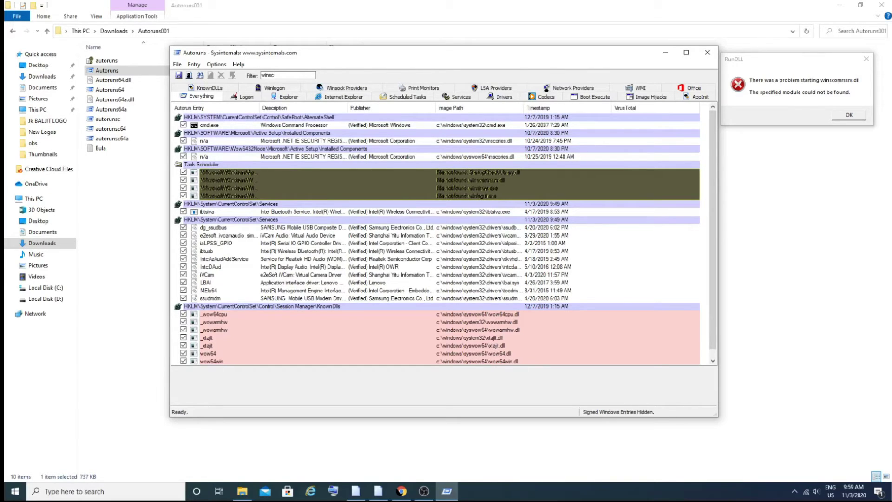
pyautogui.write('om')
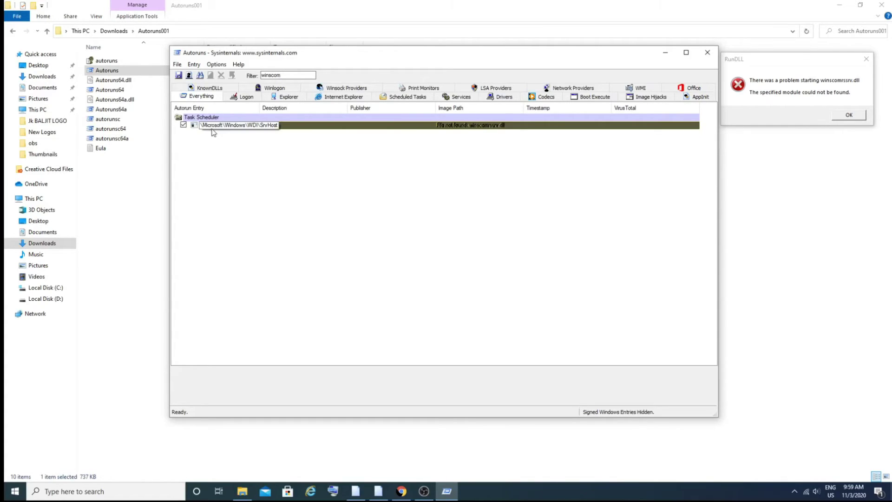
# Delete the SrvHost task entry and confirm with Yes
pyautogui.rightClick(463, 129)
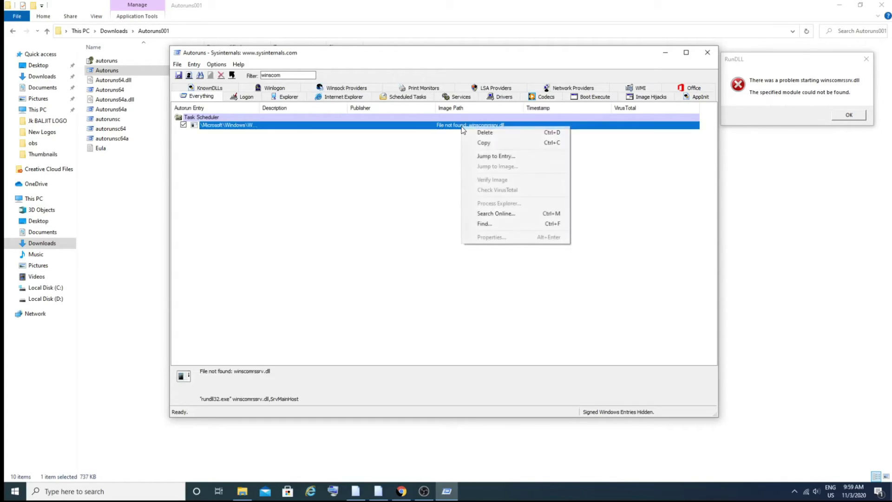
pyautogui.click(487, 134)
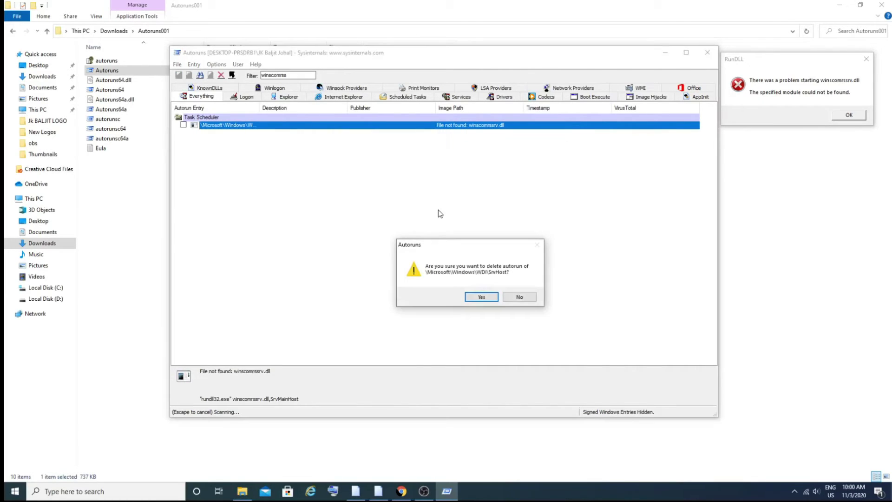
pyautogui.click(476, 294)
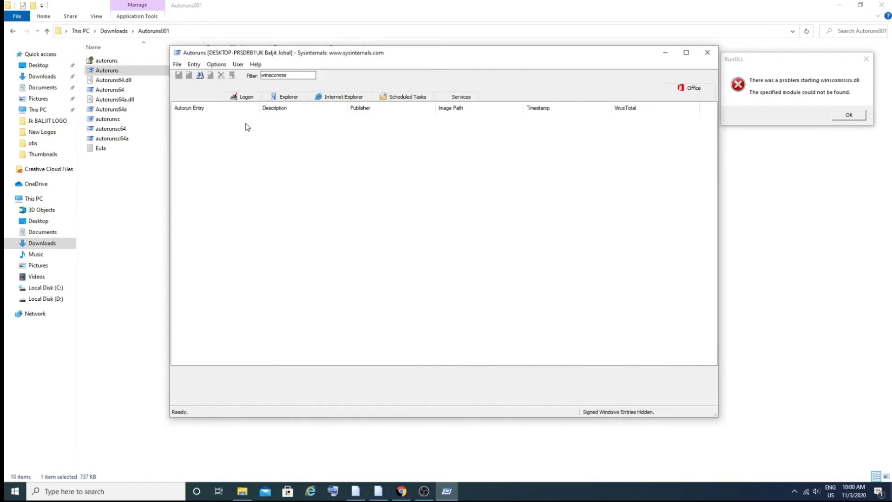
# Clear the 'winscomrss' filter text so all entries show again
pyautogui.doubleClick(274, 75)
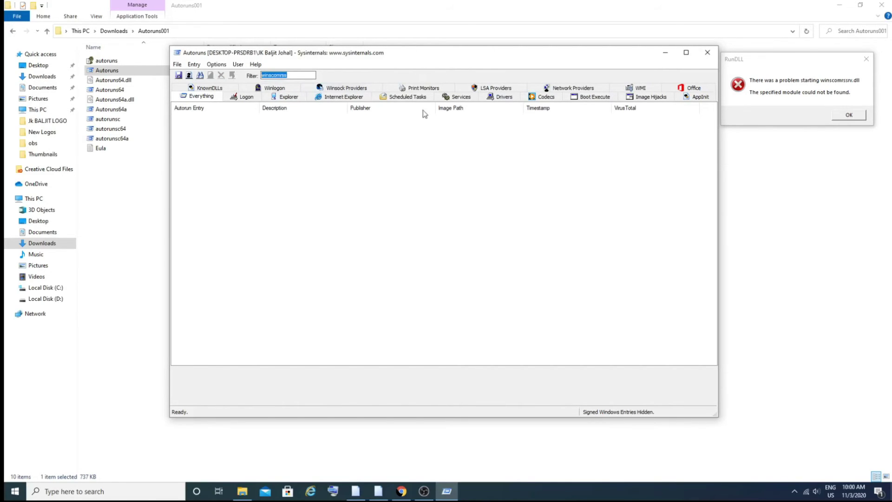
pyautogui.click(302, 134)
pyautogui.moveTo(295, 75); pyautogui.dragTo(243, 75)
pyautogui.press('BackSpace')
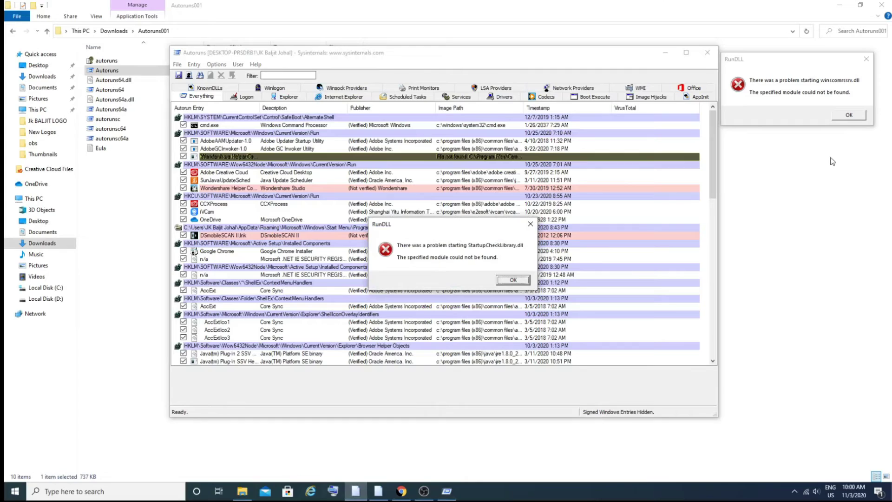
# Dismiss the winscomrssrv.dll error, move the StartupCheckLibrary.dll error aside, and filter by 'startup'
pyautogui.click(851, 116)
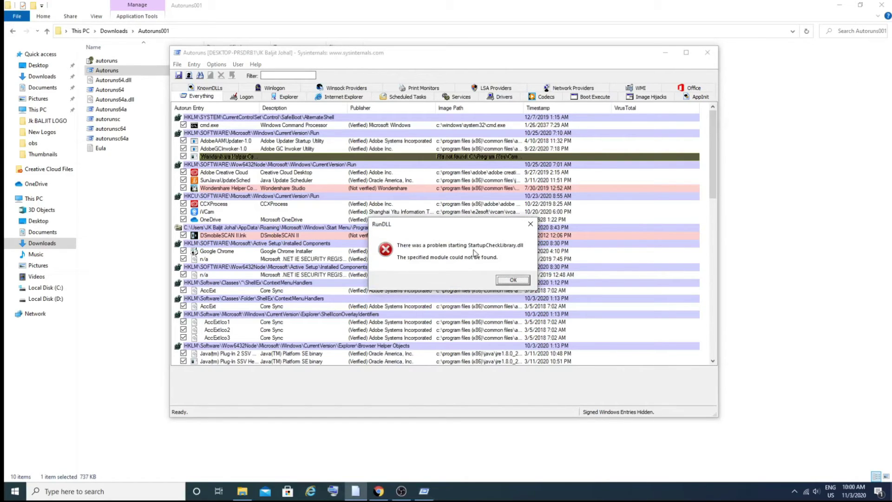
pyautogui.moveTo(480, 227); pyautogui.dragTo(740, 106)
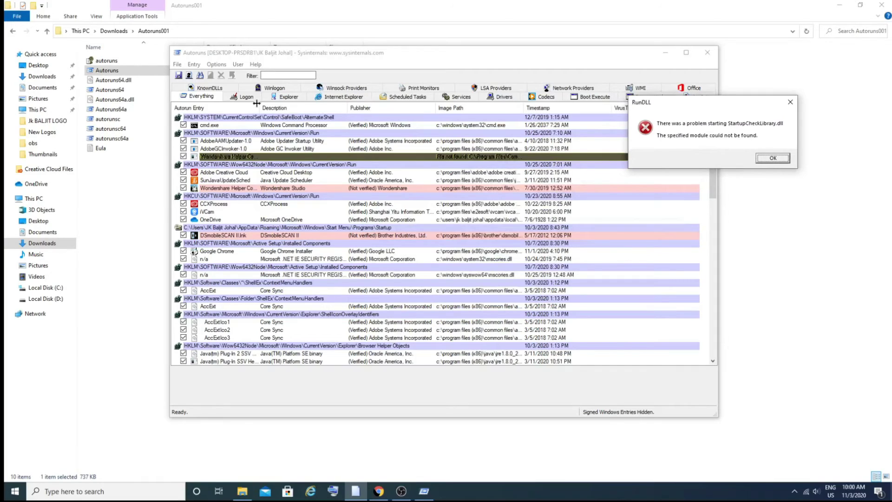
pyautogui.click(287, 76)
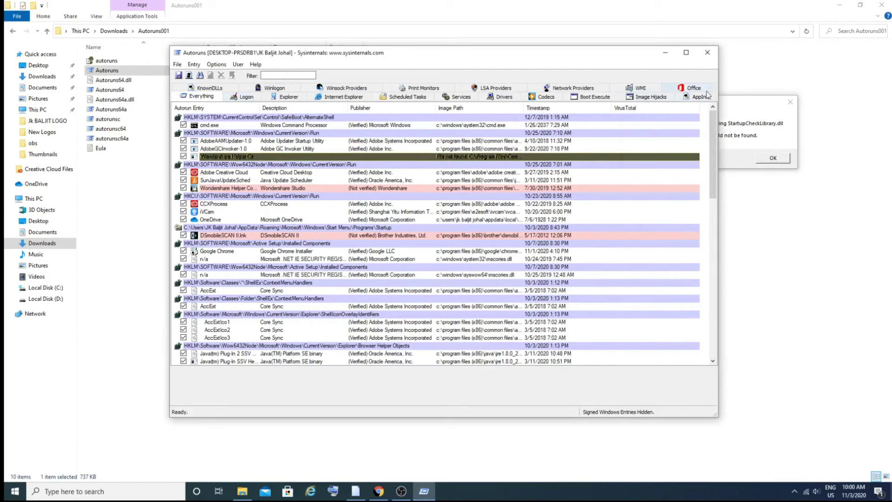
pyautogui.click(267, 74)
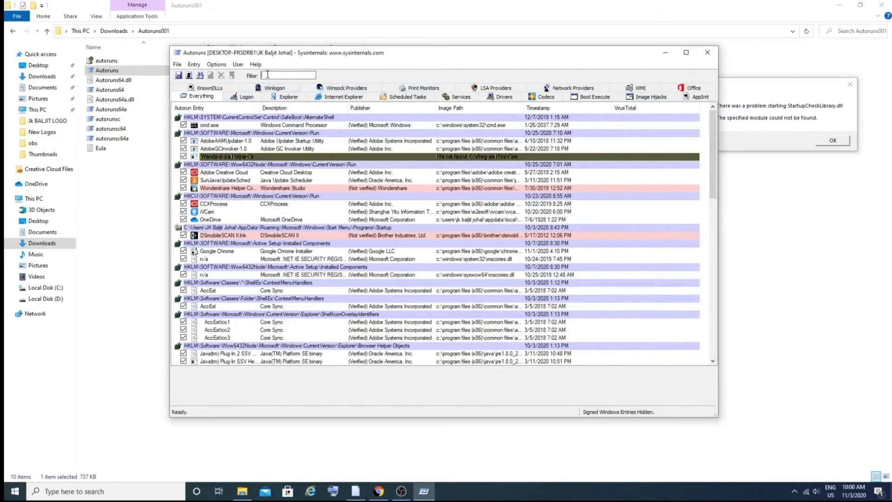
pyautogui.write('startu')
pyautogui.write('p')
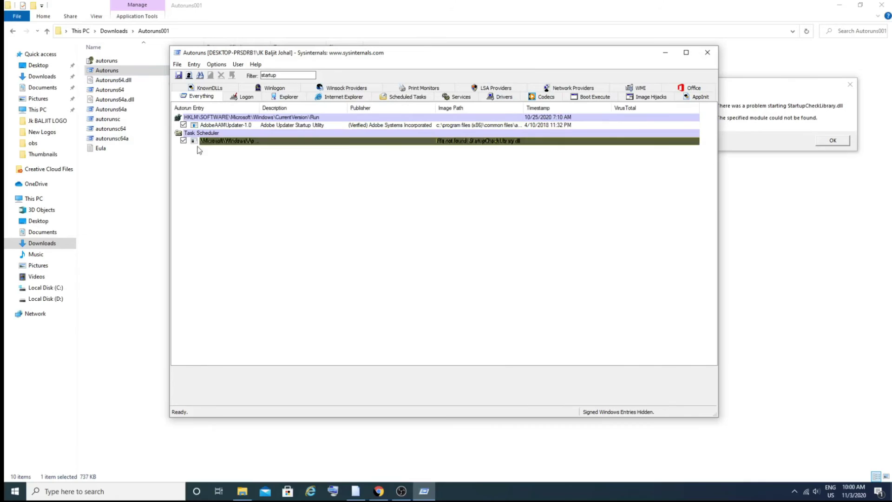
# Delete the StartupCheckLibrary.dll task, dismiss the item-state error, and reselect the filter text
pyautogui.click(184, 140)
pyautogui.rightClick(446, 140)
pyautogui.click(472, 148)
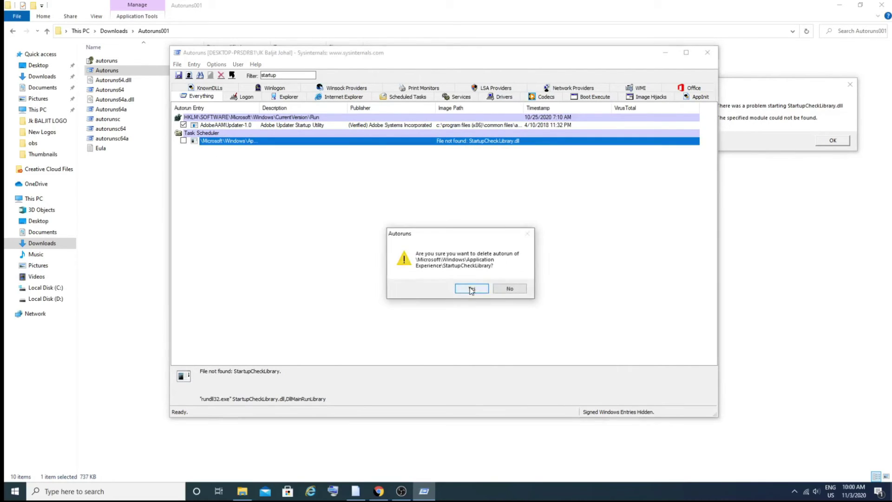
pyautogui.click(521, 288)
pyautogui.click(525, 285)
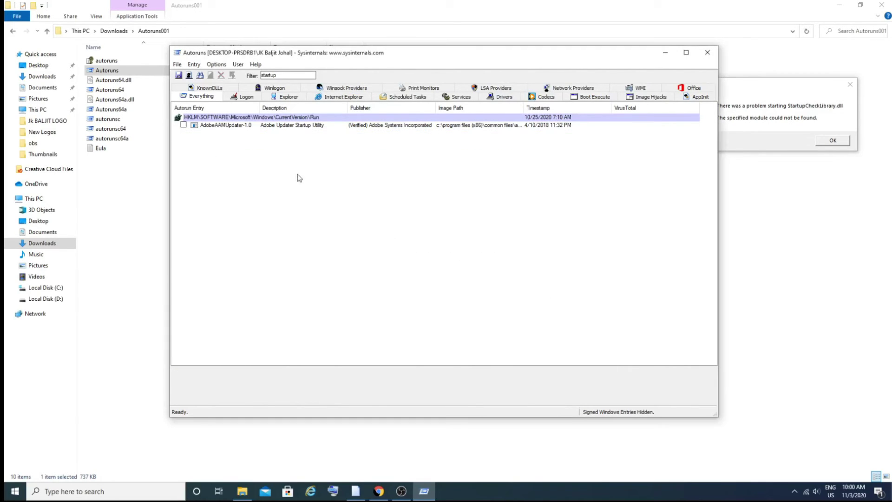
pyautogui.click(305, 75)
pyautogui.moveTo(303, 75); pyautogui.dragTo(247, 78)
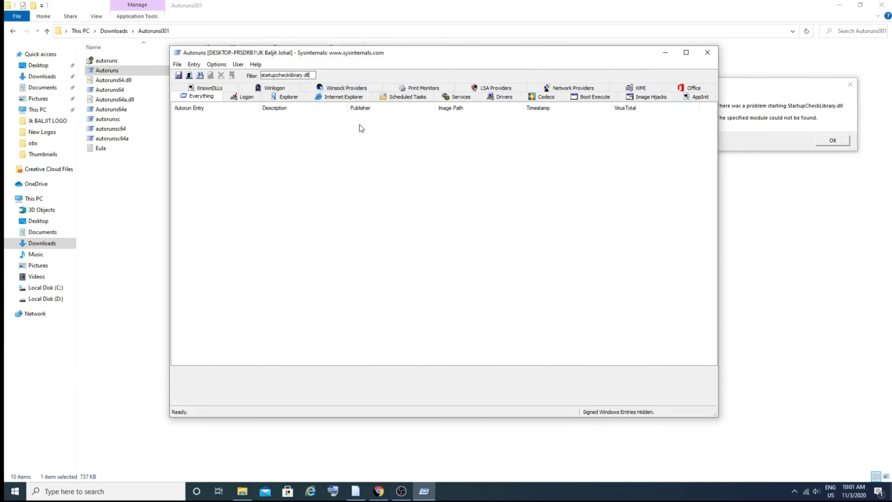
# Close Autoruns, the remaining RunDLL error, and File Explorer
pyautogui.click(707, 52)
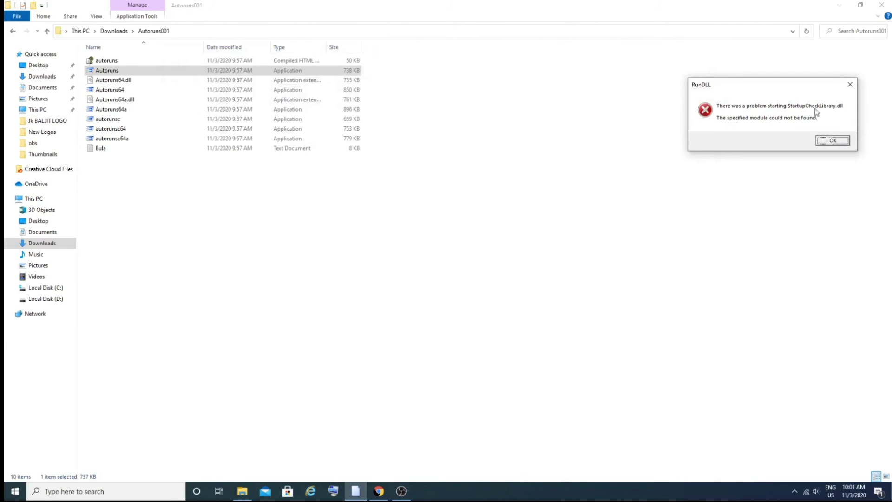
pyautogui.click(833, 140)
pyautogui.click(881, 5)
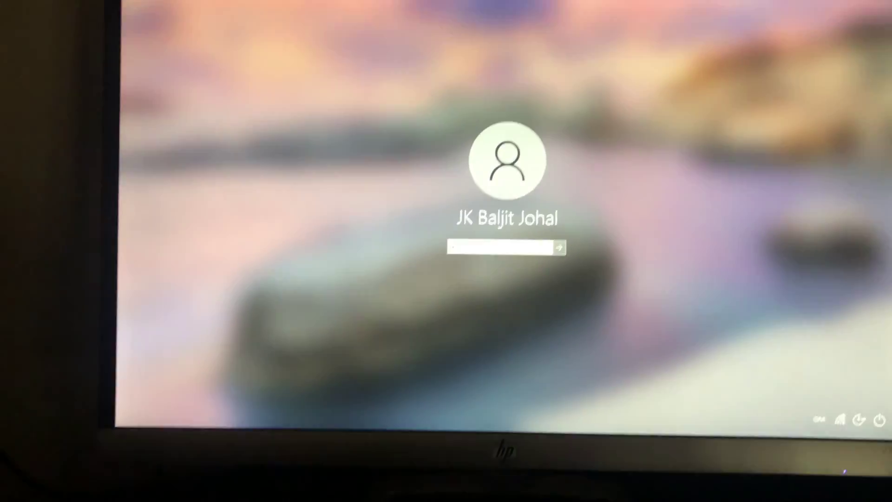
# After rebooting, sign in with the password and refresh the desktop
pyautogui.write('•••••')
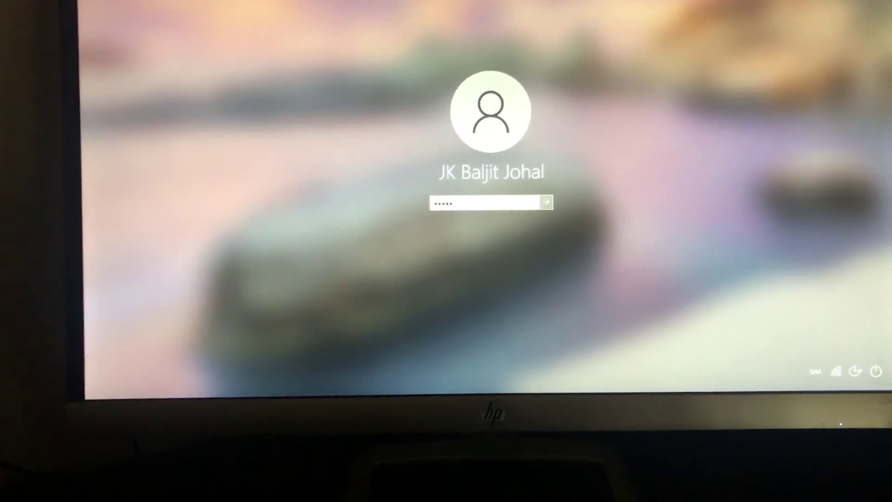
pyautogui.write('•••')
pyautogui.press('Return')
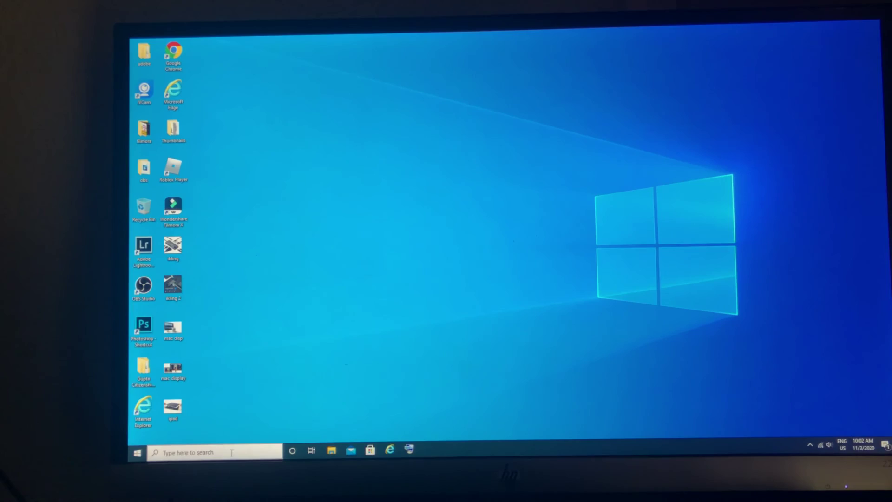
pyautogui.rightClick(325, 160)
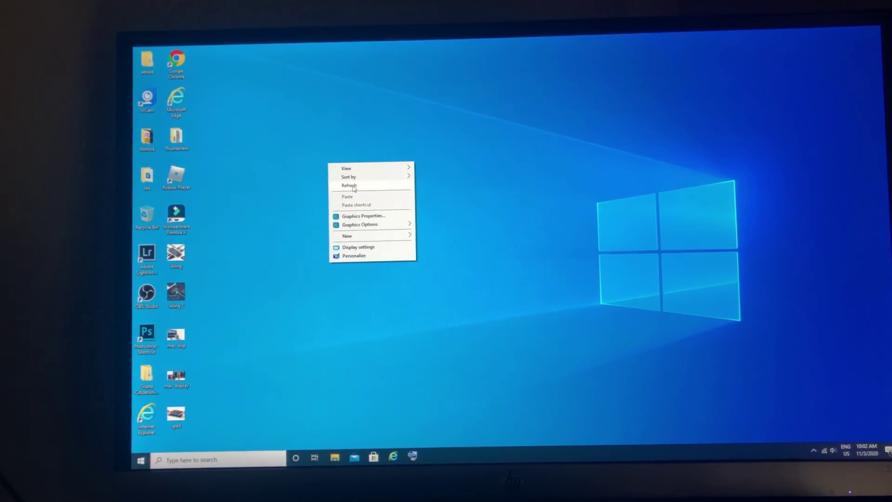
pyautogui.click(348, 184)
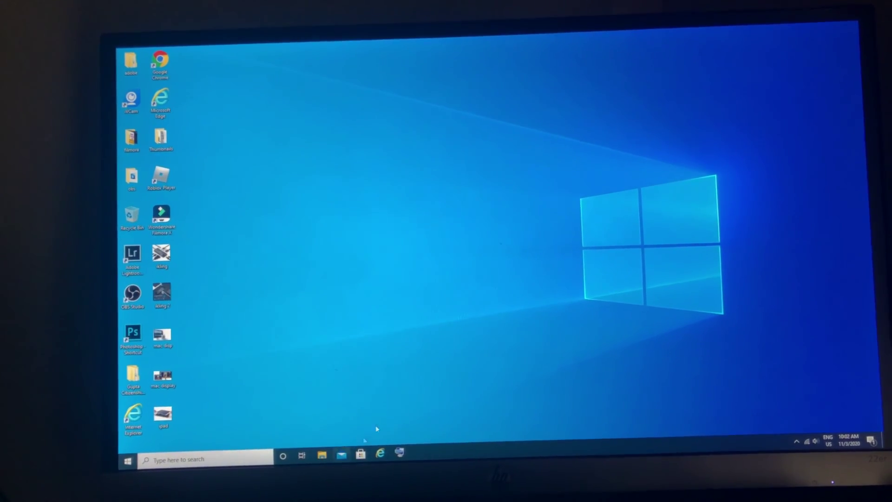